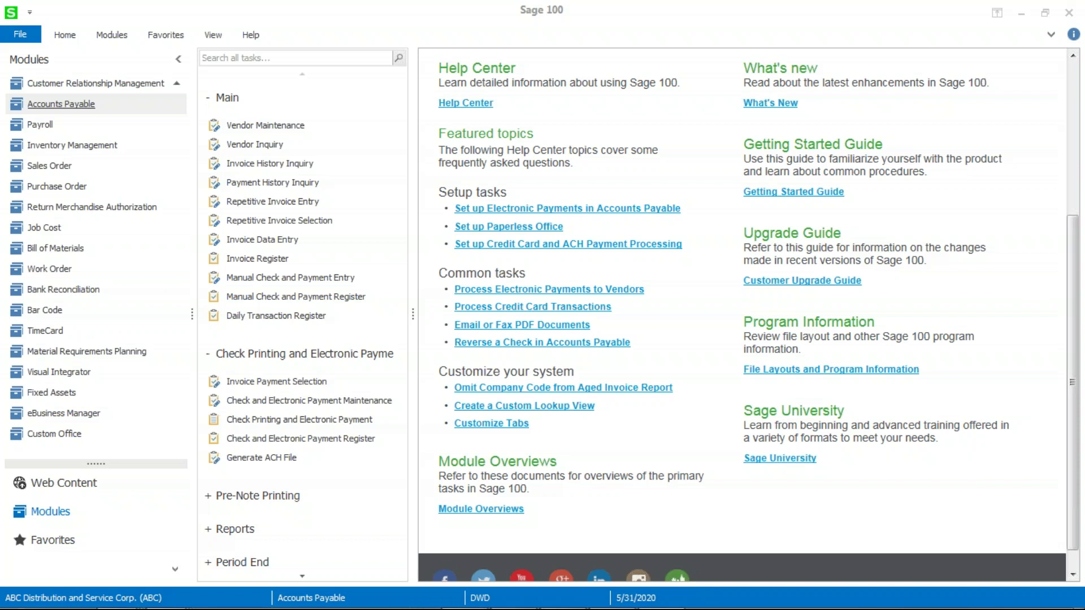
Confirm Display Cleared Checks in Vendor Maintenance is checked in Accounts Payable Options and accept
click(67, 105)
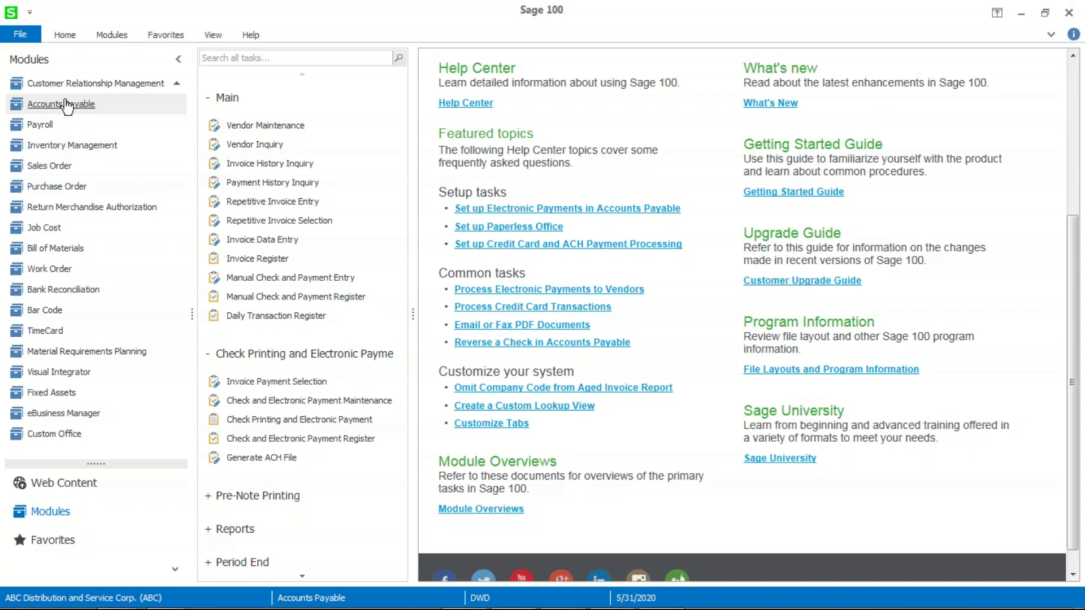
scroll(283, 363, down, 5)
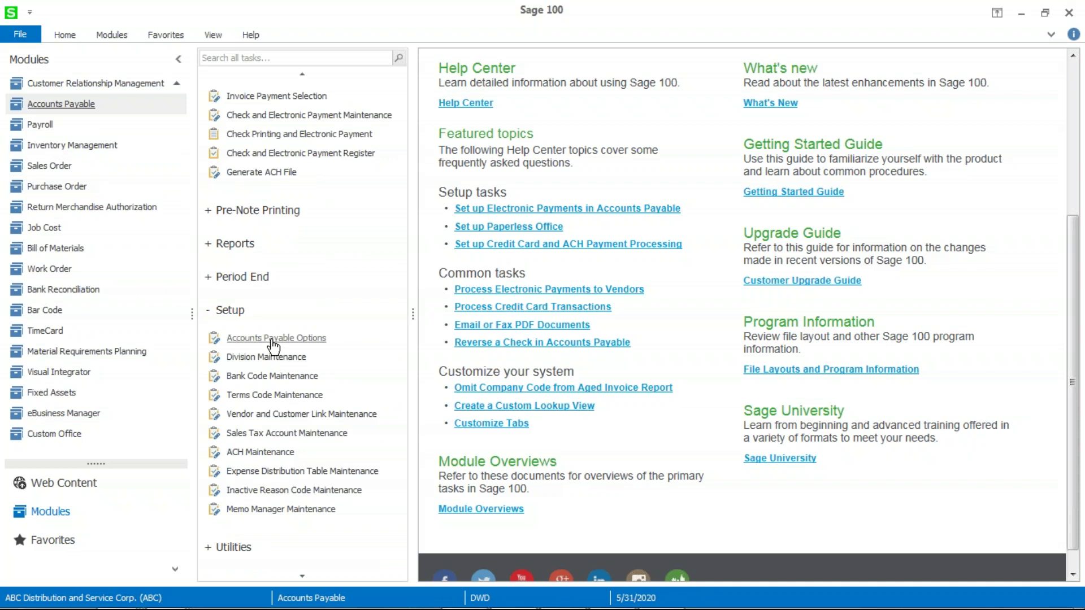
click(273, 339)
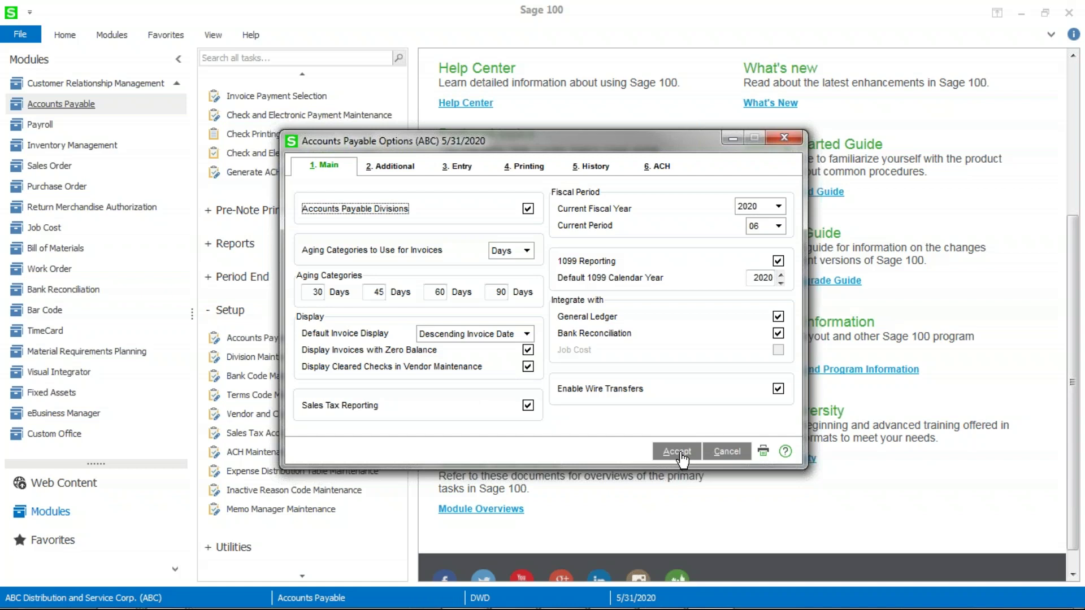
click(677, 451)
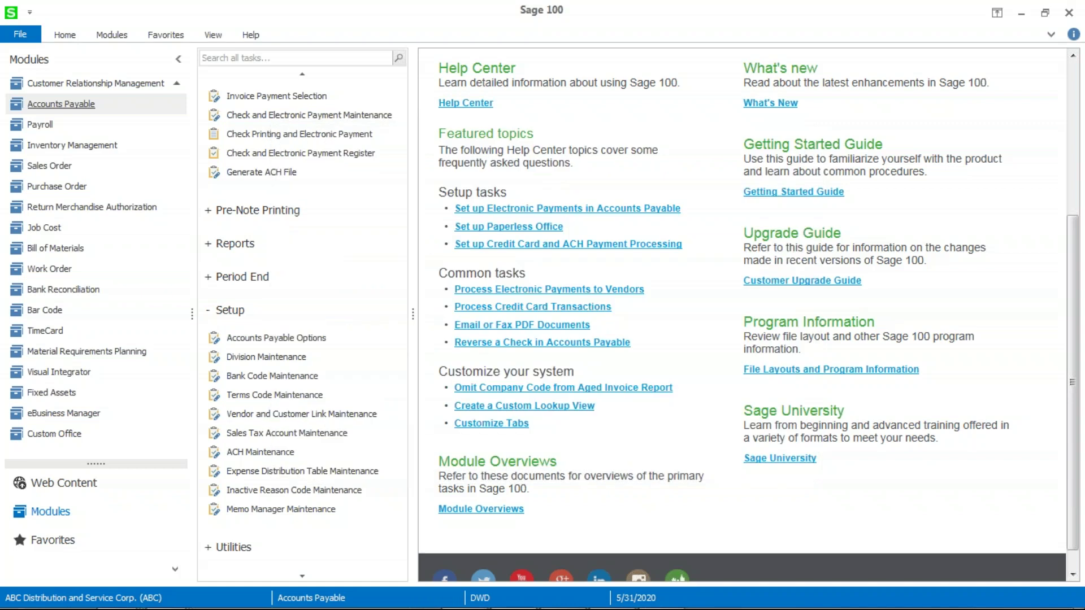
Start Reconcile Bank in the Bank Reconciliation module and list the available bank codes
click(67, 291)
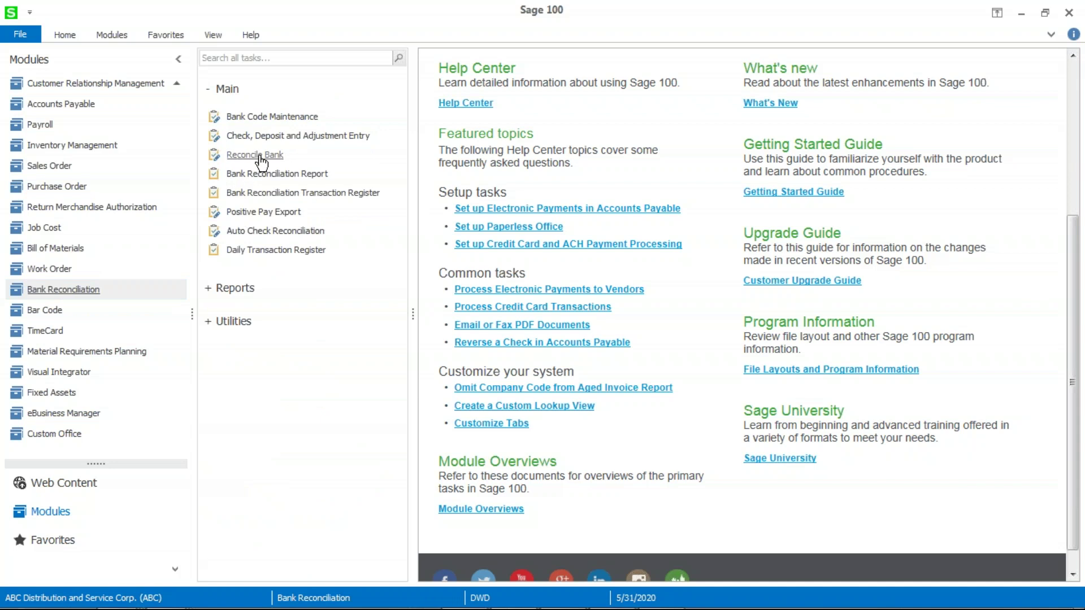
click(261, 159)
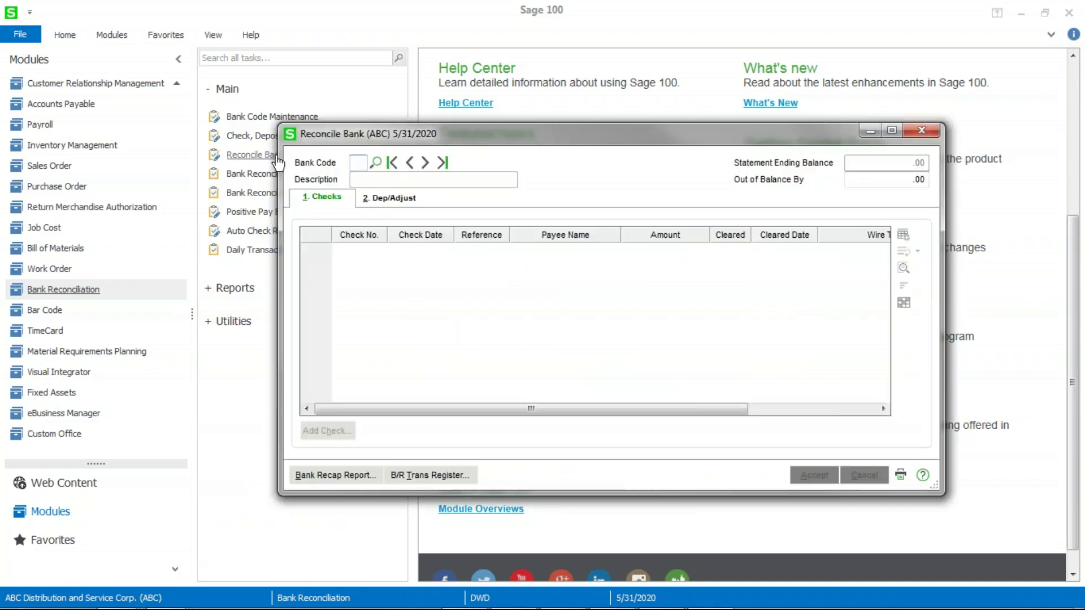
click(376, 162)
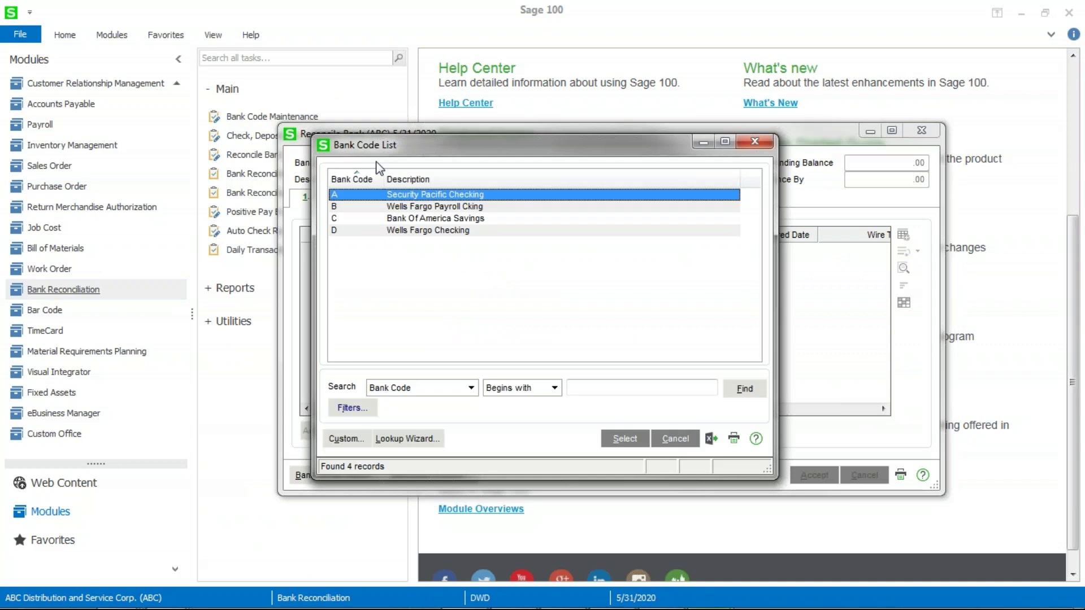
Reconcile bank A, Security Pacific Checking, marking checks 001732, 001733 and 001734 cleared
click(619, 440)
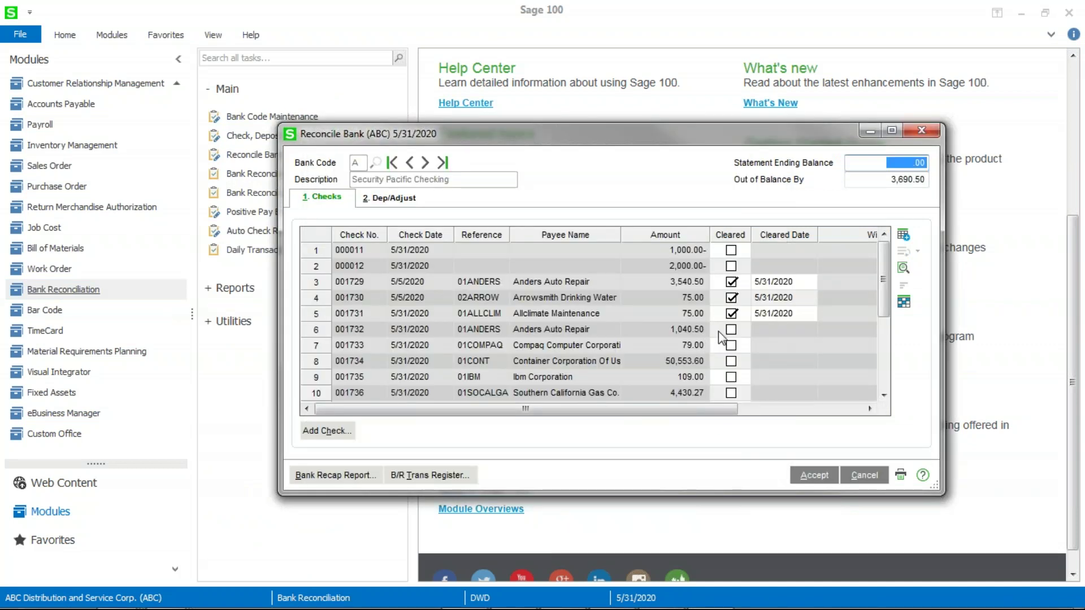
click(732, 331)
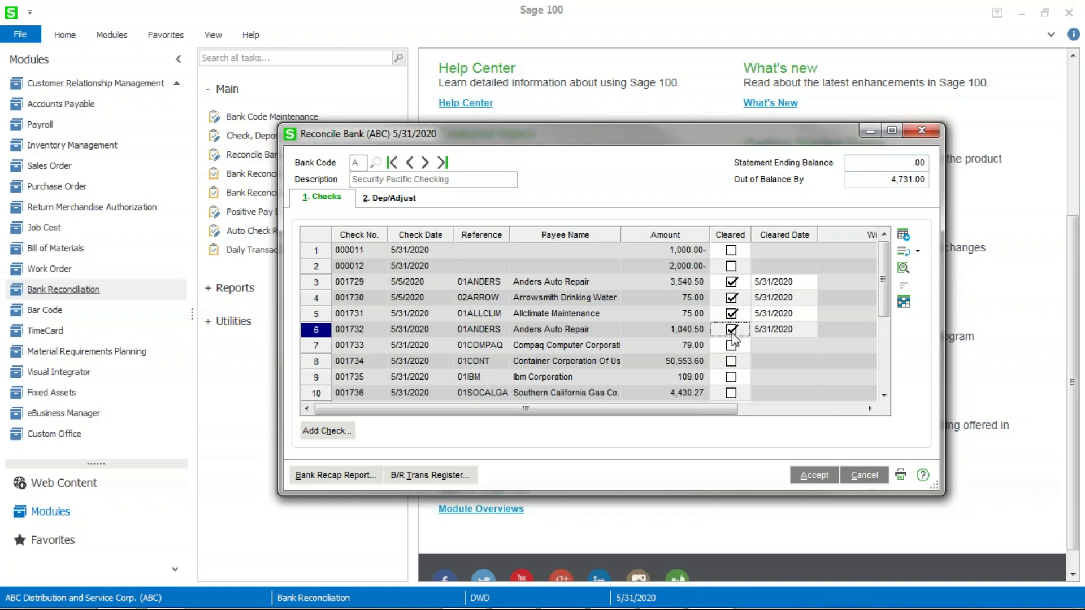
click(731, 345)
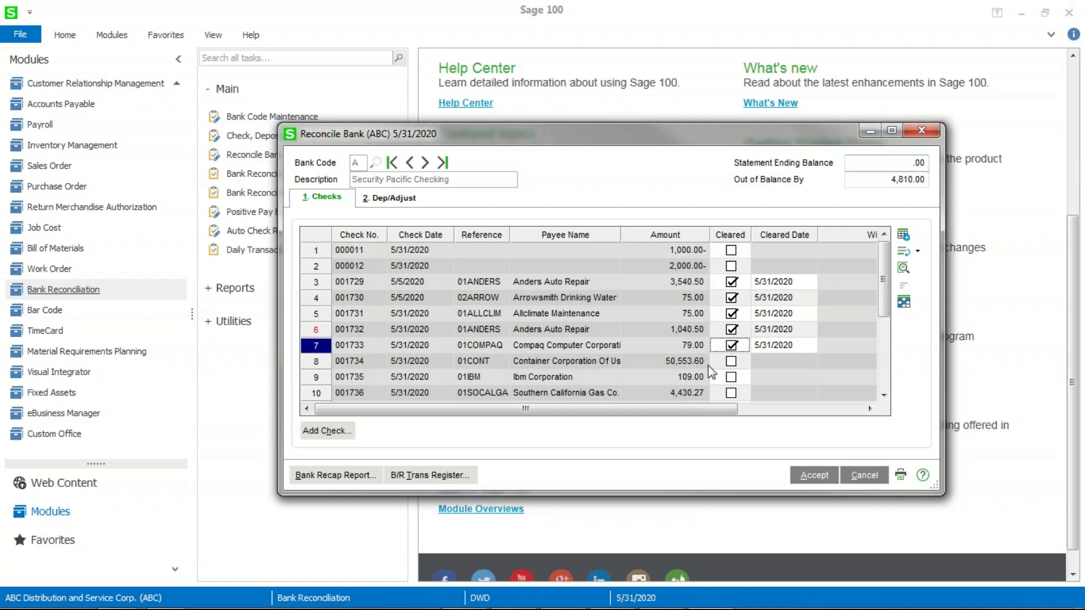
click(731, 362)
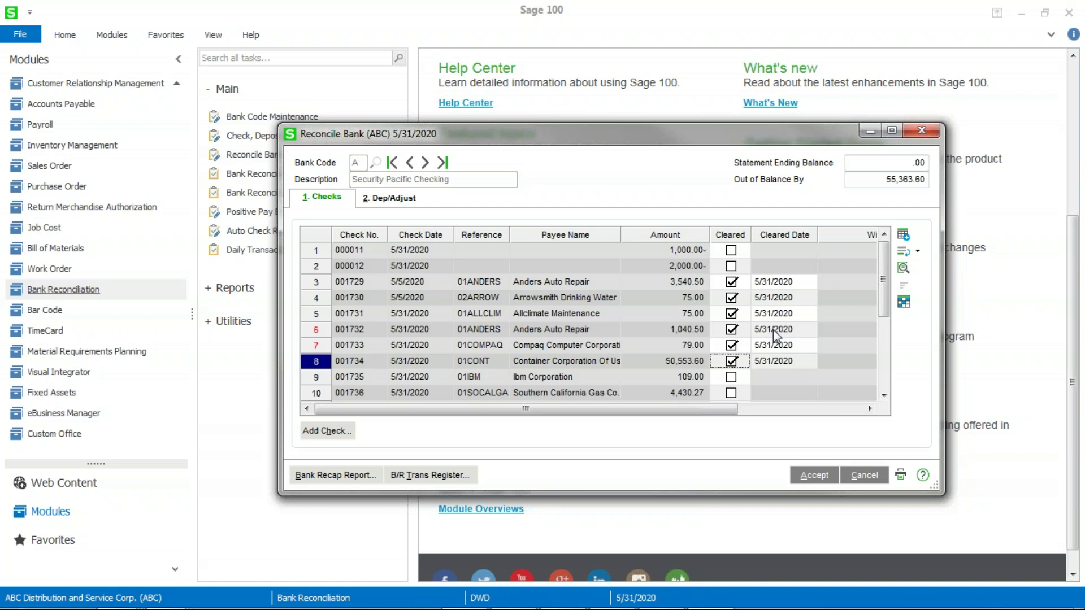
click(773, 330)
Redate check 001732 to 5/15/2020 and check 001733 to 5/26/2020, then accept the reconciliation
text(0515)
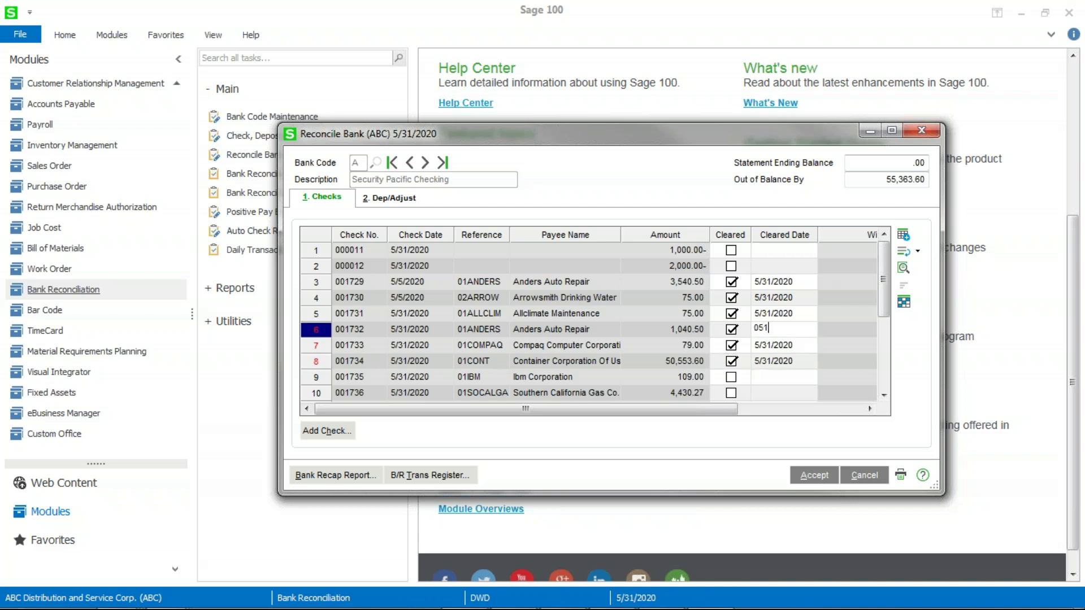
key(Tab)
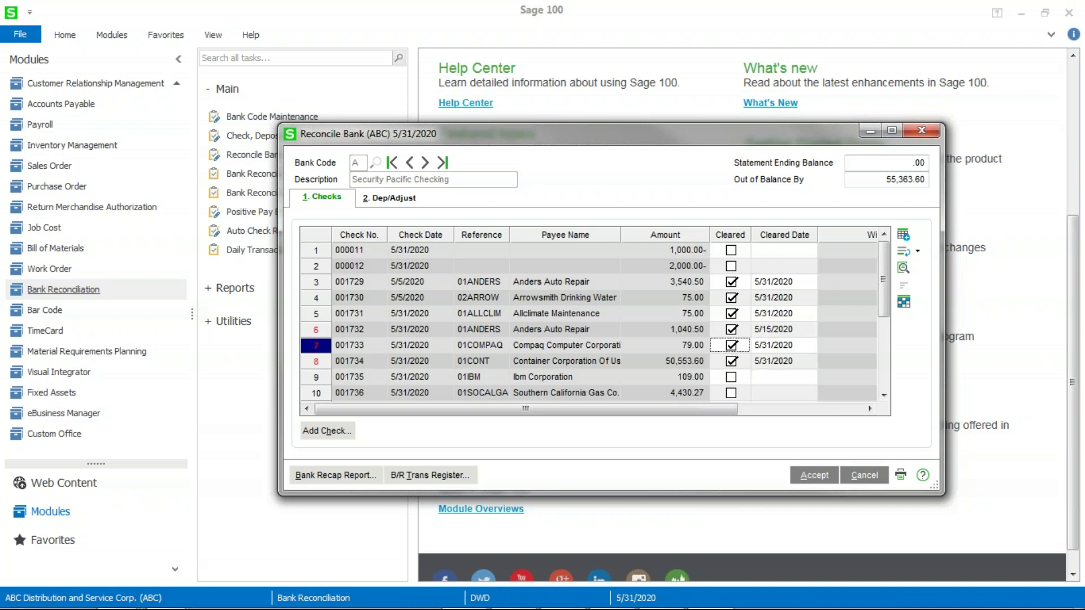
click(777, 349)
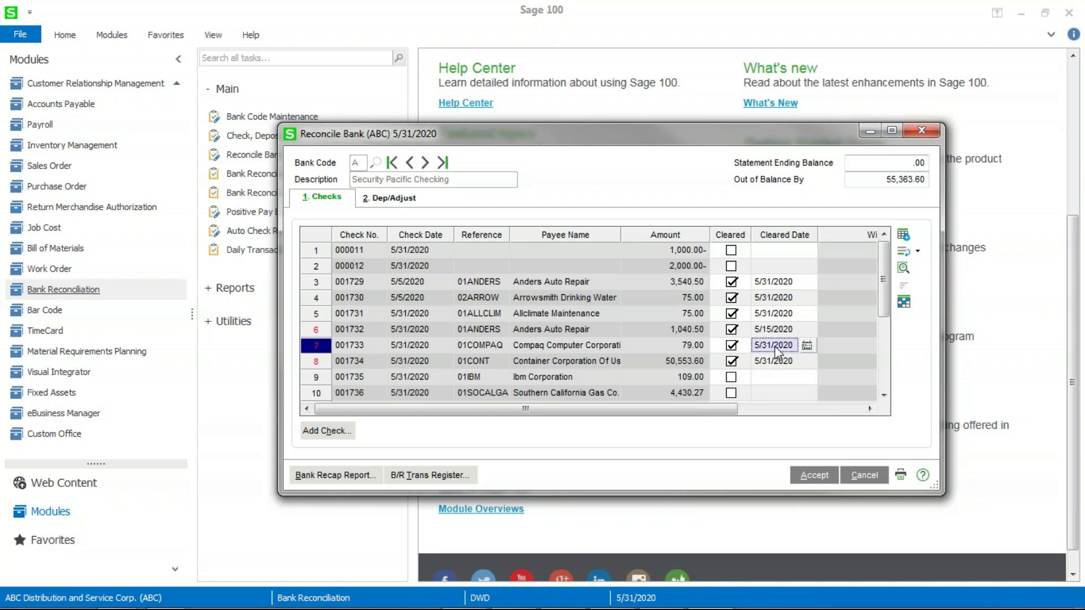
text(052620)
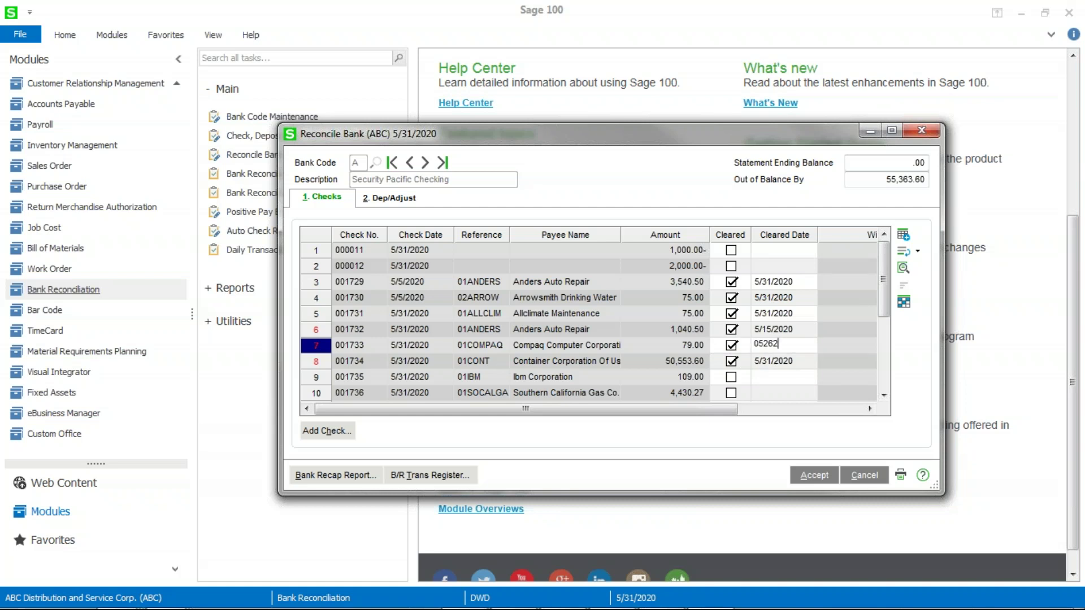
key(Tab)
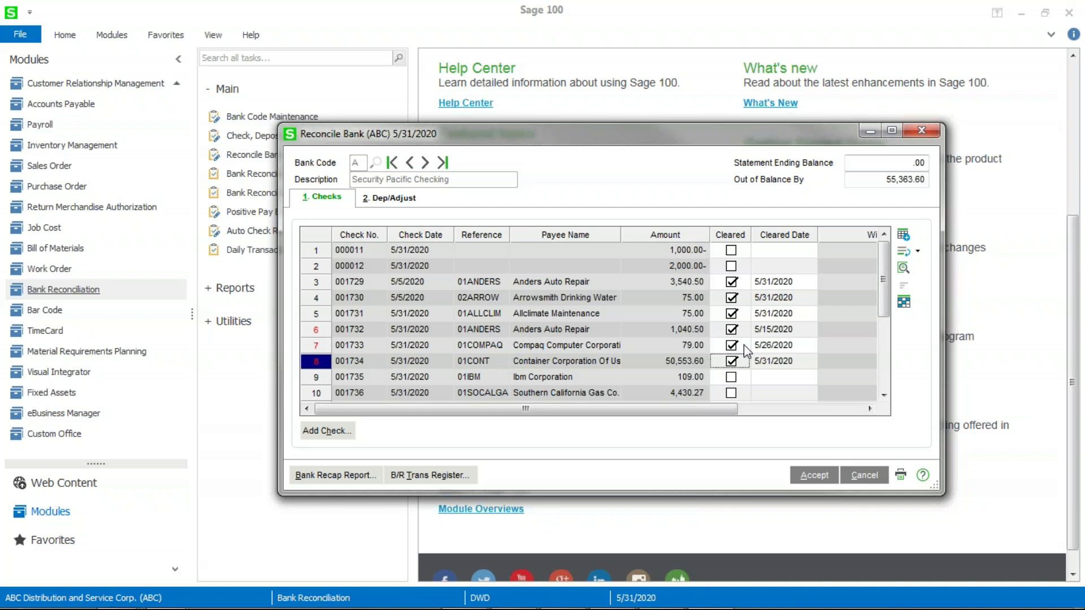
click(817, 480)
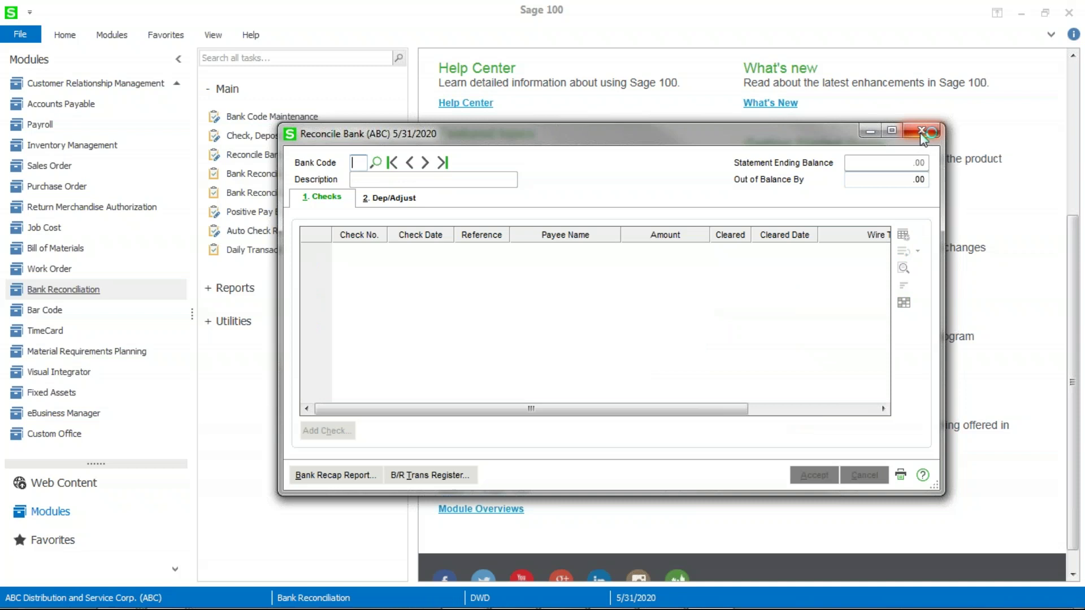
Load vendor 01-ANDERS, Anders Auto Repair, in Vendor Maintenance and view its Checks tab
click(920, 131)
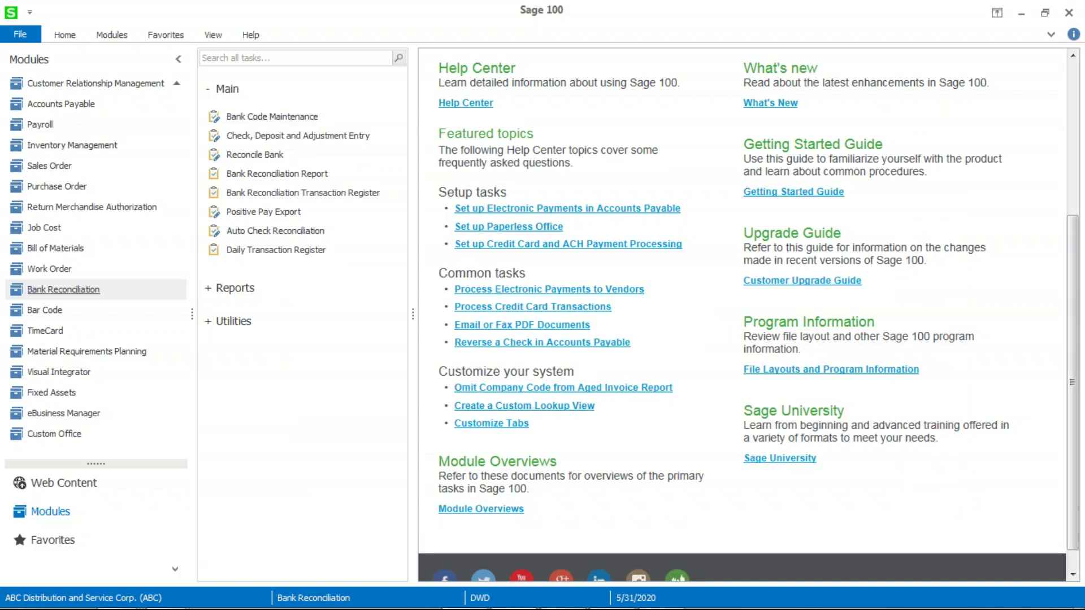
click(56, 104)
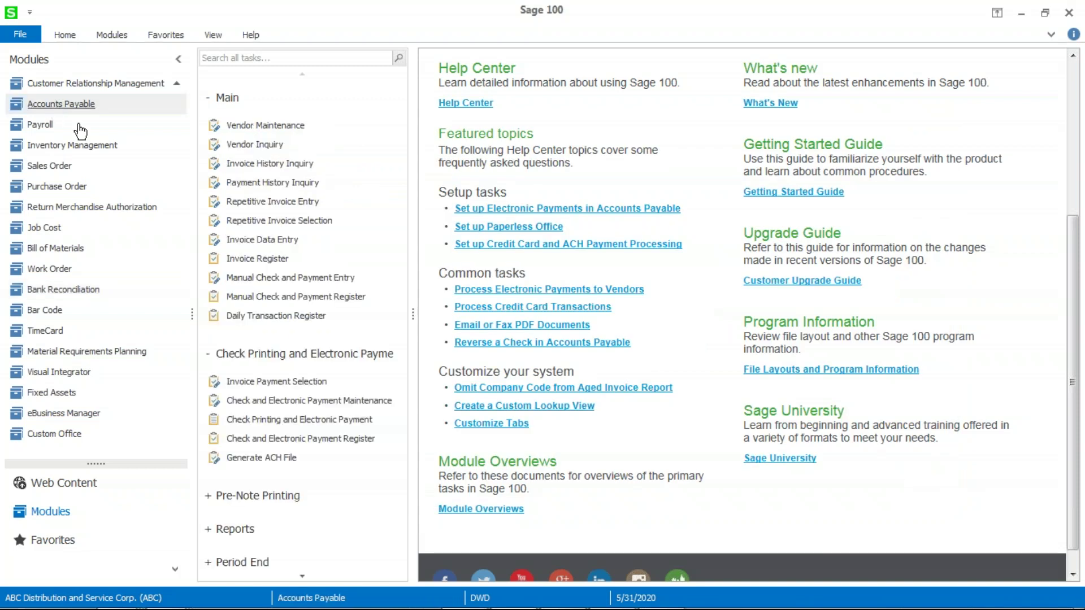
click(261, 129)
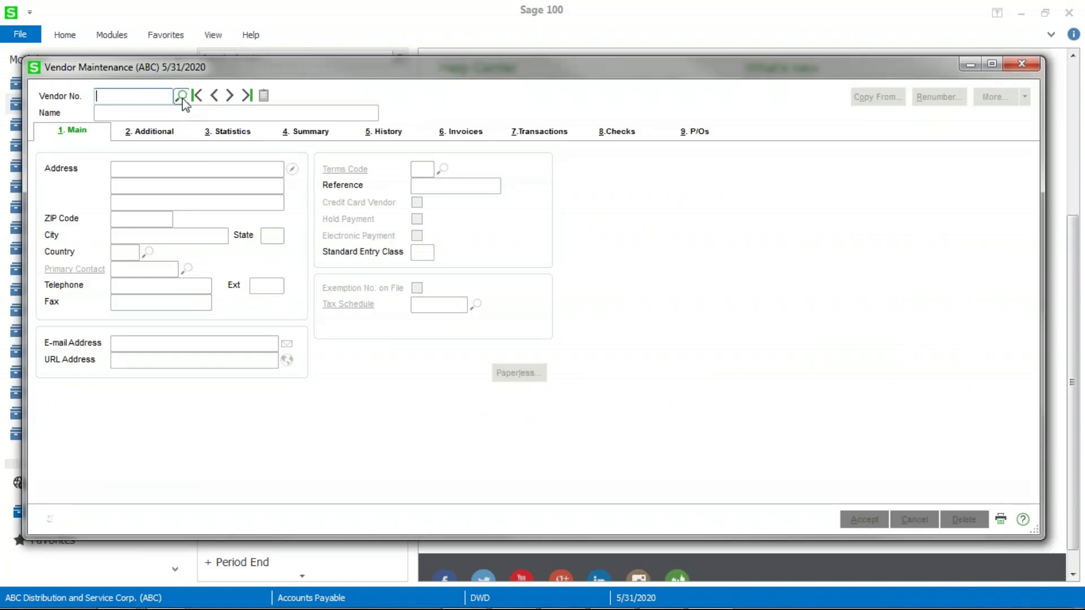
click(182, 96)
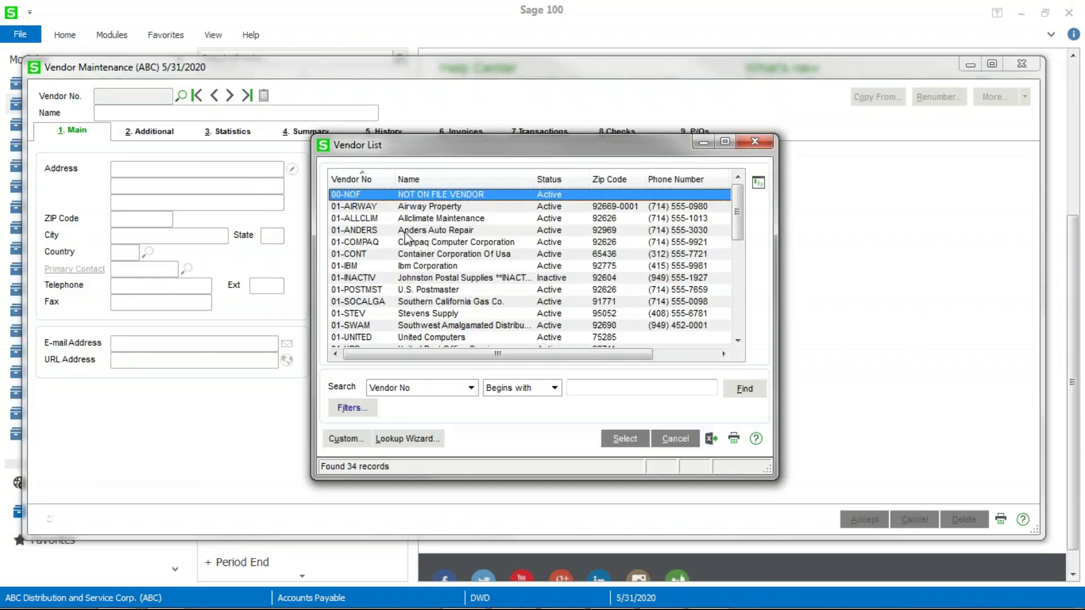
click(406, 231)
click(624, 438)
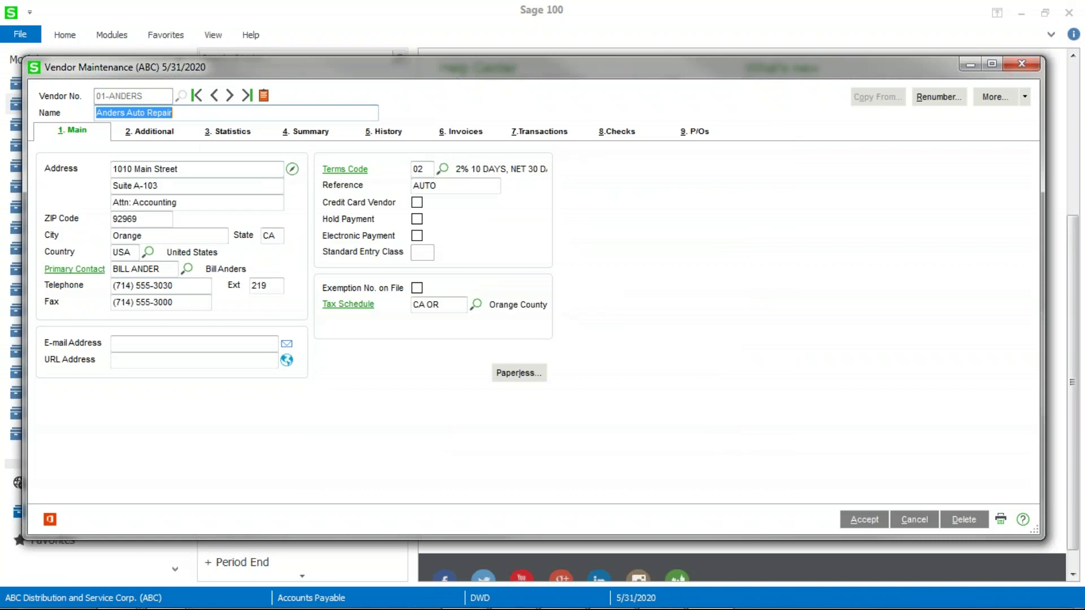
click(617, 135)
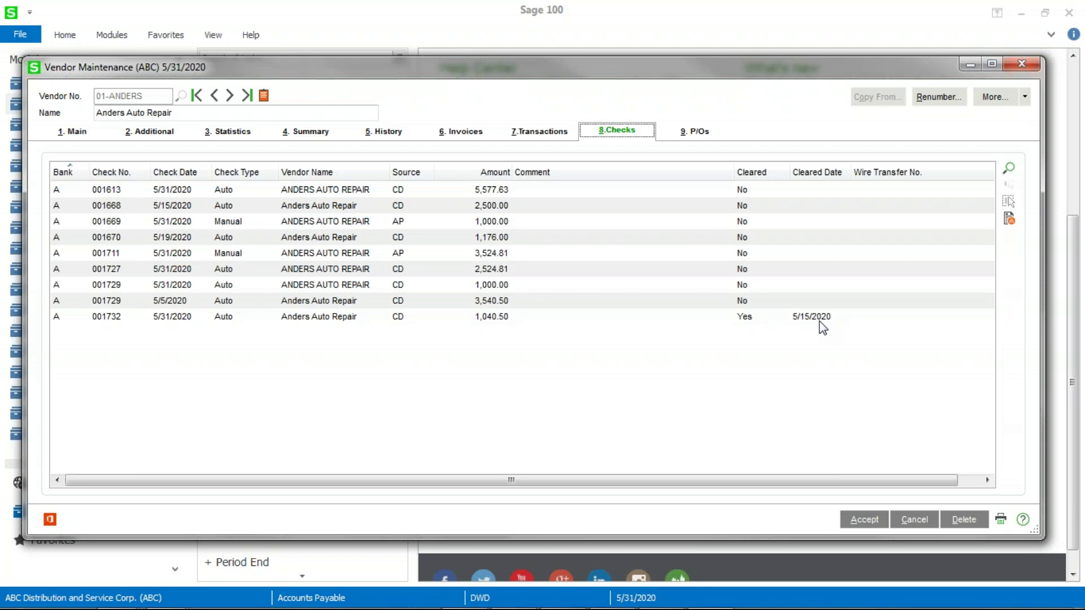
Switch Vendor Maintenance to 01-COMPAQ, Compaq Computer Corporation, showing check 001733 cleared 5/26/2020
click(862, 520)
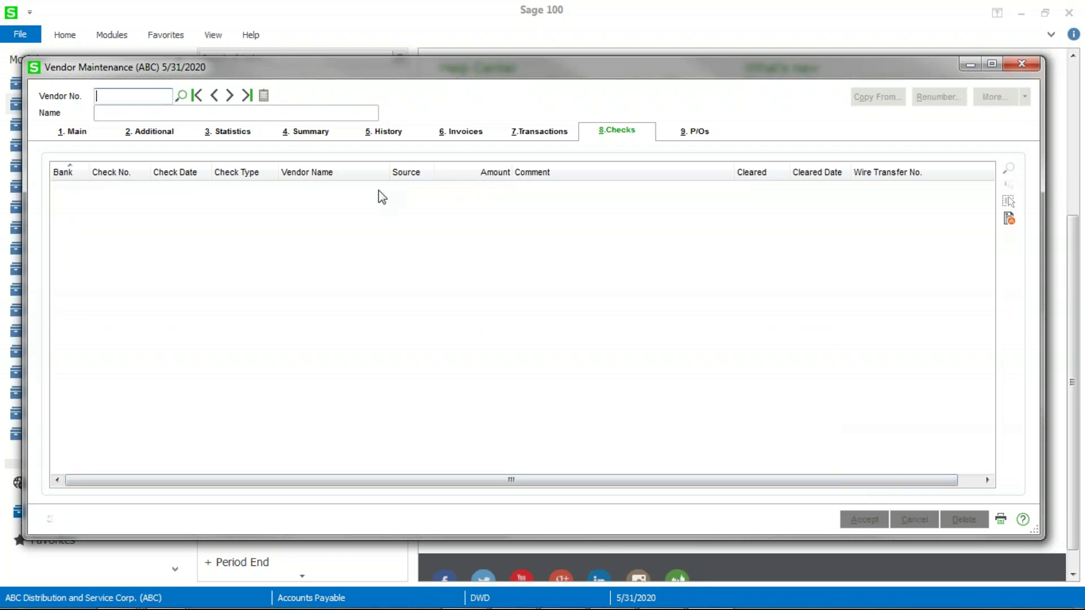
click(180, 96)
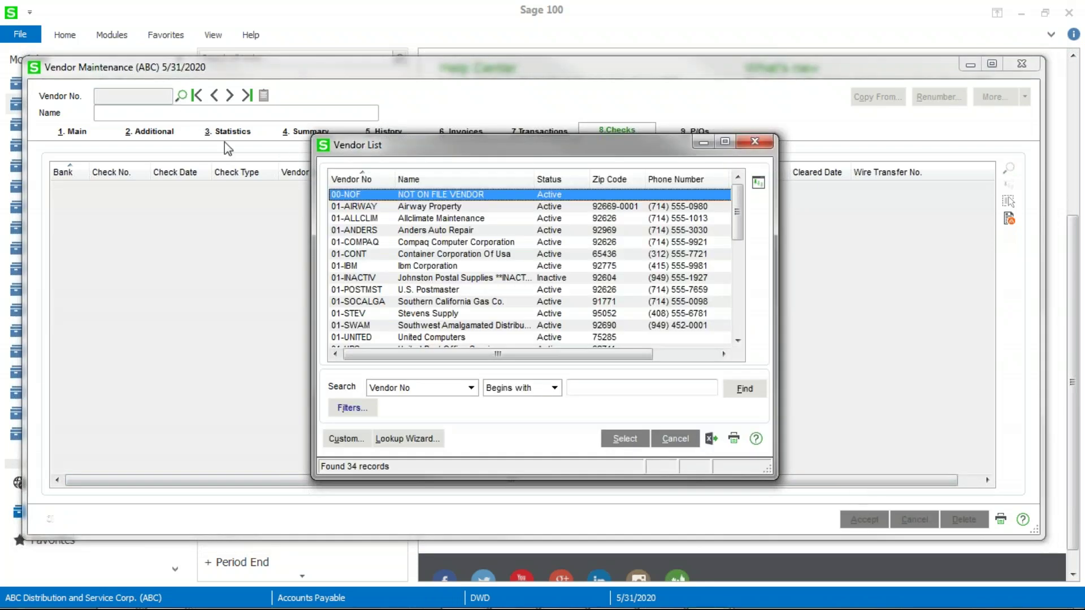
click(418, 242)
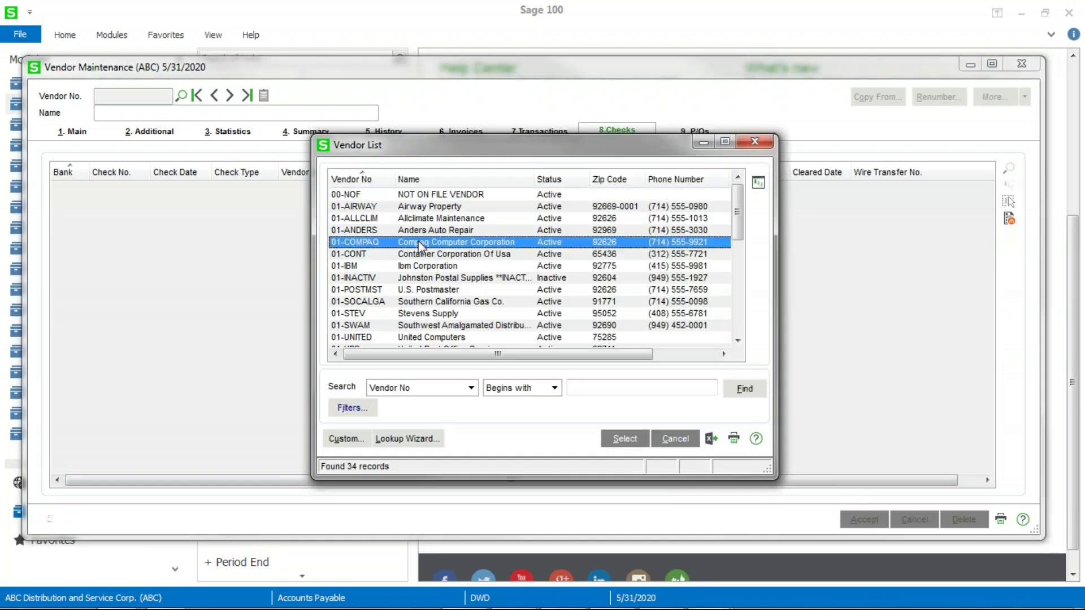
click(614, 432)
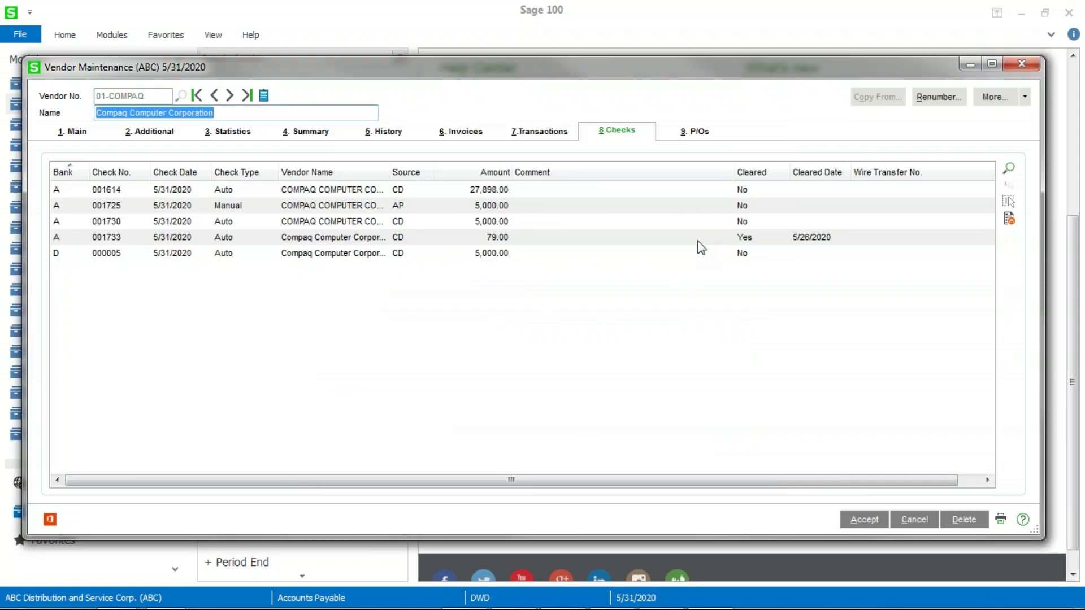